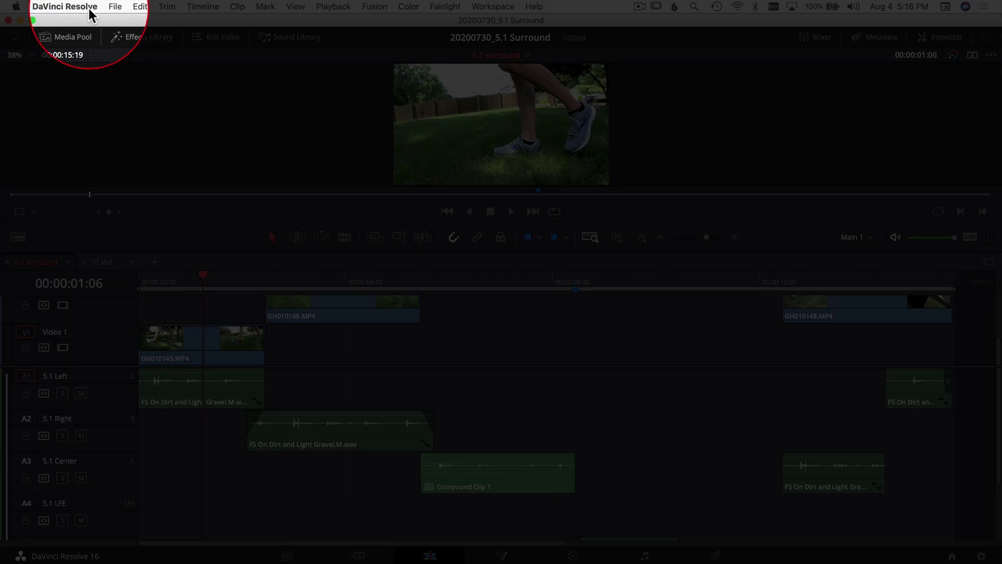
Step: Set the speaker configuration to Manual in the Video and Audio I/O system preferences
click(91, 12)
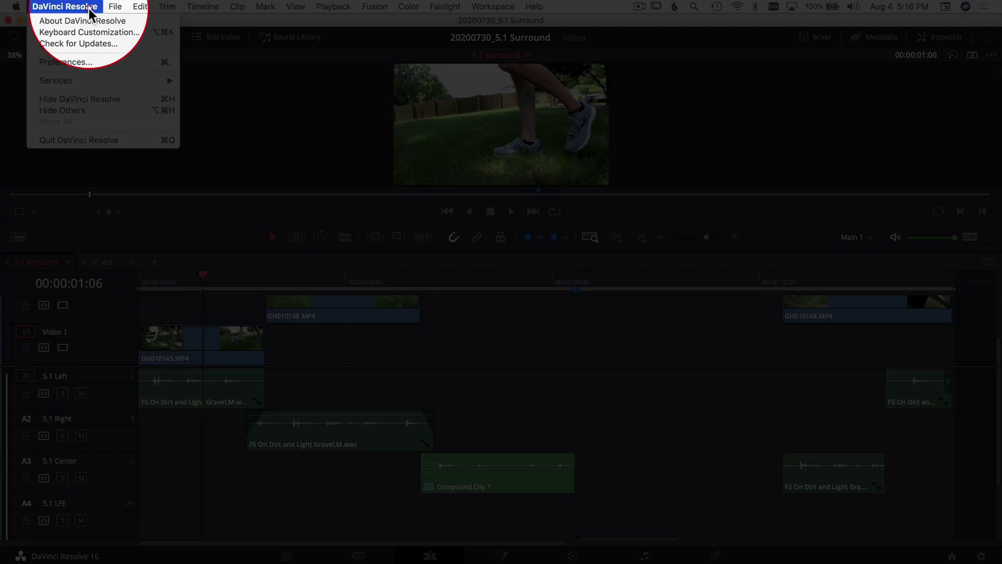
click(97, 65)
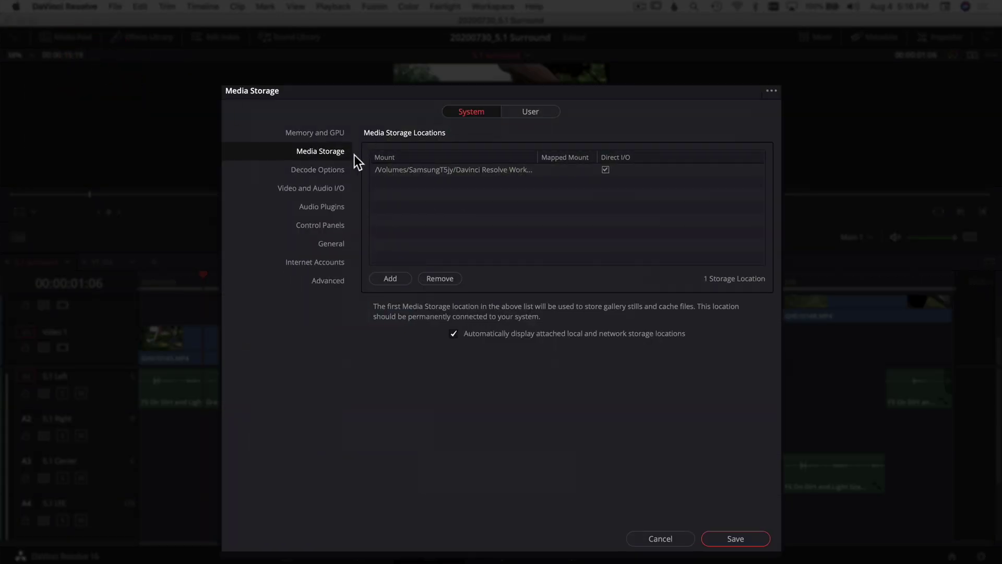
click(326, 189)
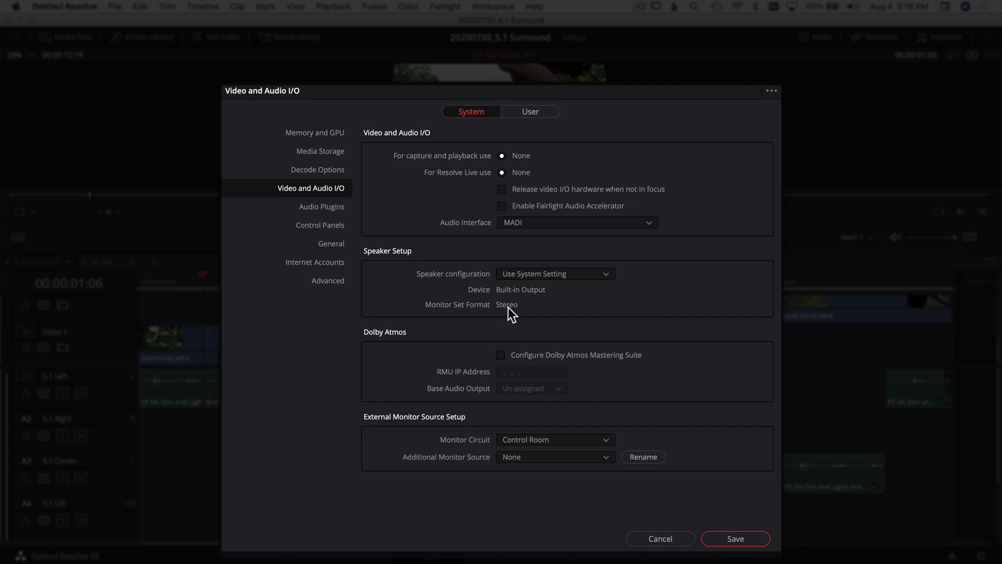
click(585, 275)
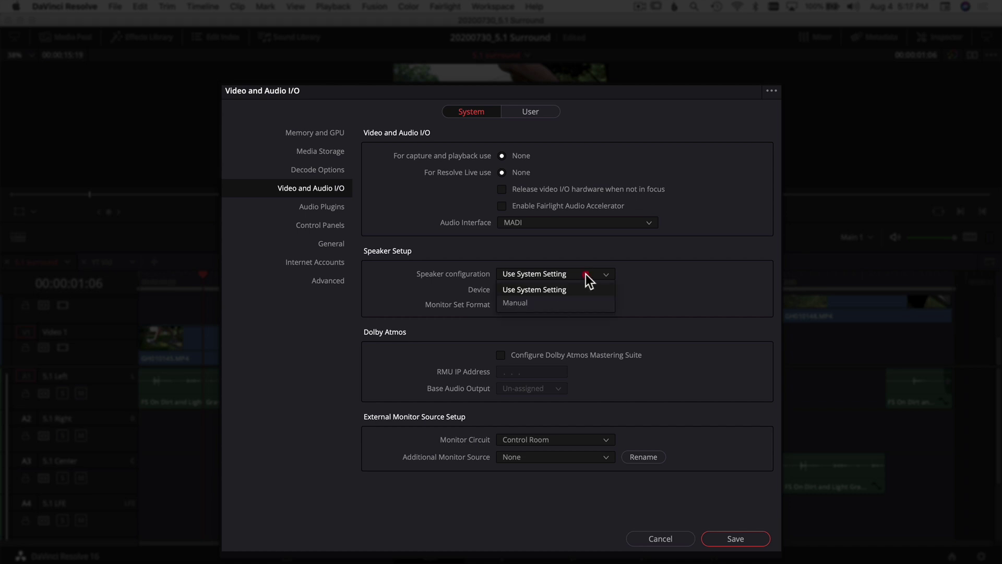
click(546, 301)
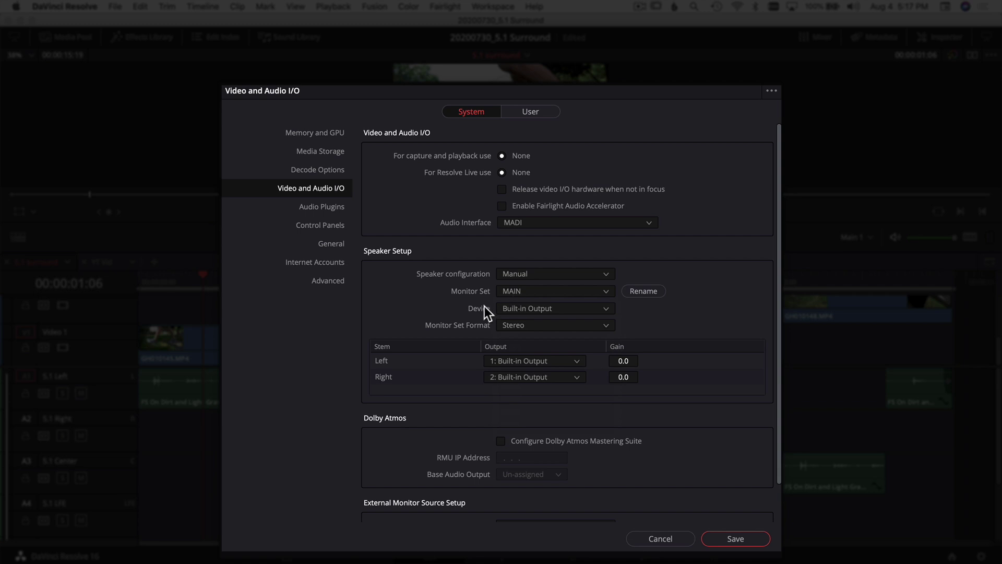
Step: Review the output devices and monitor set formats available for the MAIN monitor set
click(606, 310)
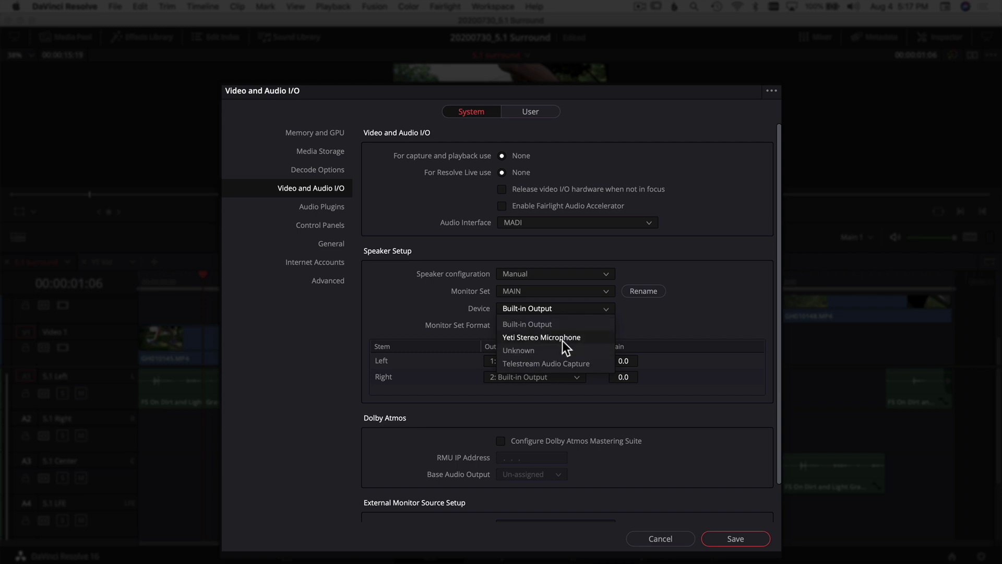
click(671, 319)
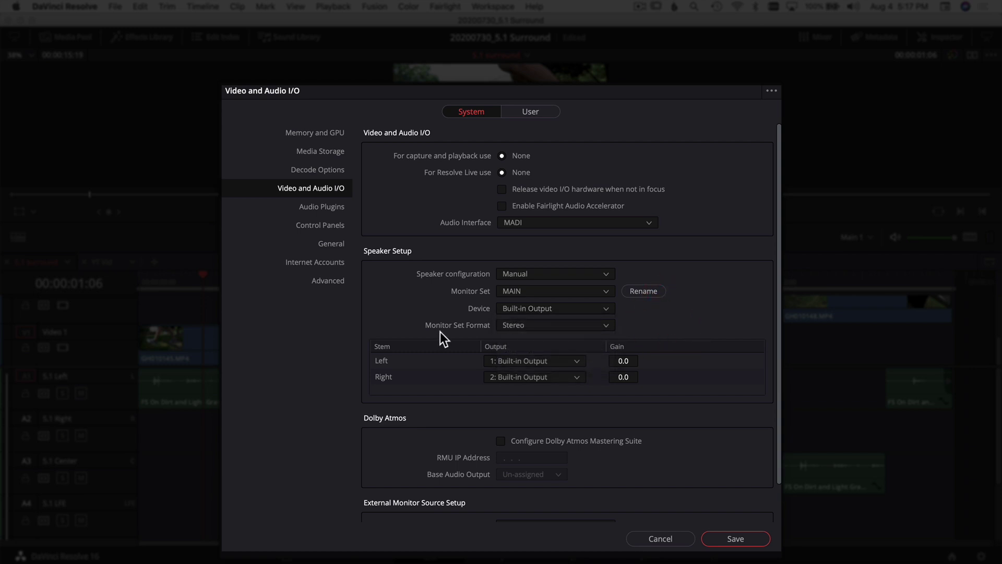
click(543, 325)
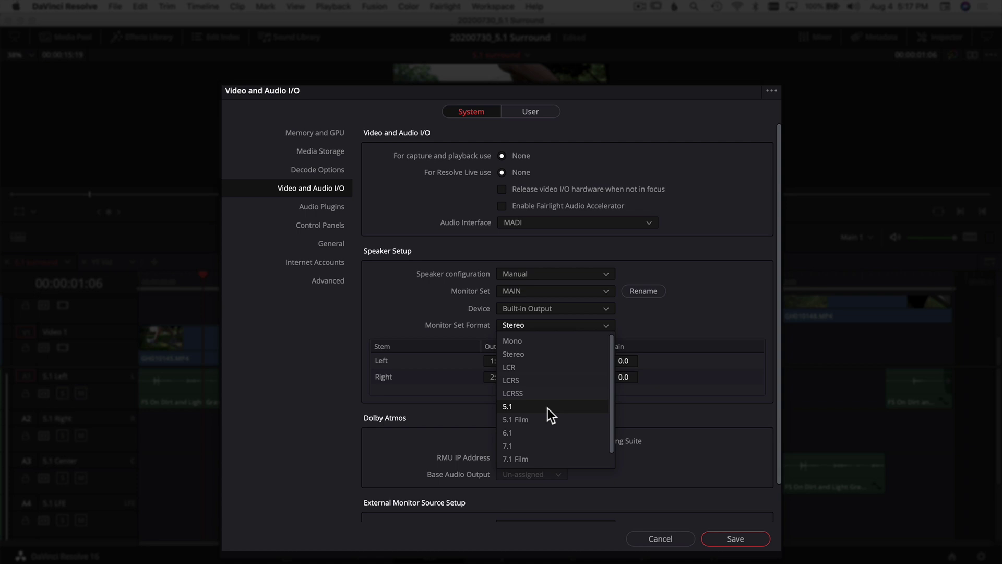
click(624, 341)
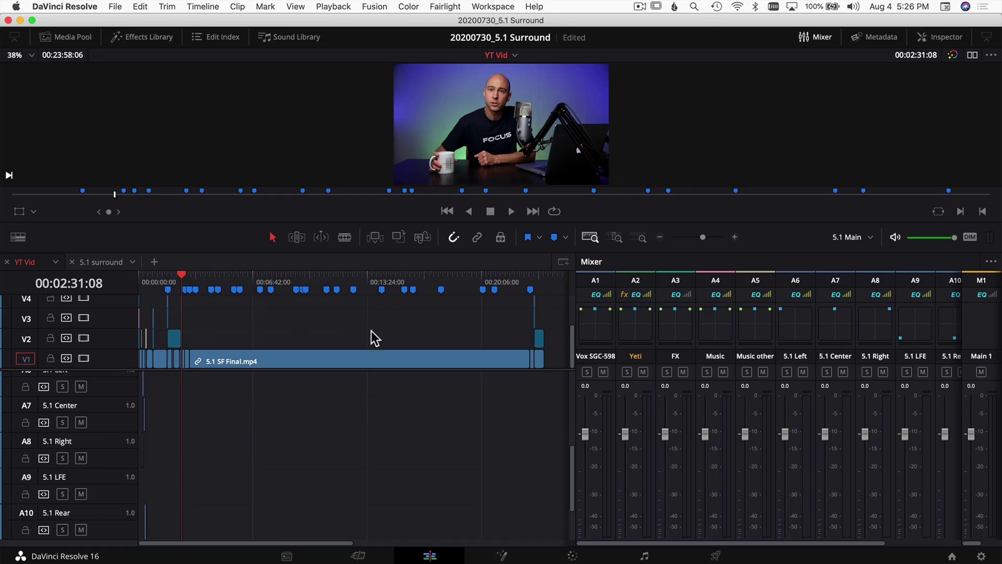
Step: Examine the YT Vid timeline's audio tracks from Vox SGC-598 through Audio 12 and their channel formats
scroll(194, 397, up, 4)
scroll(191, 394, up, 3)
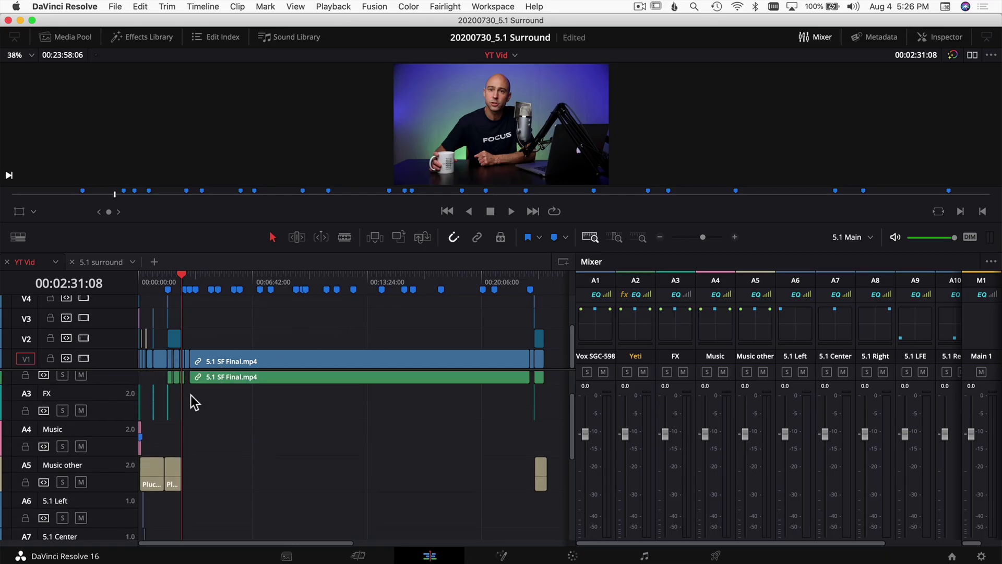
scroll(246, 418, down, 2)
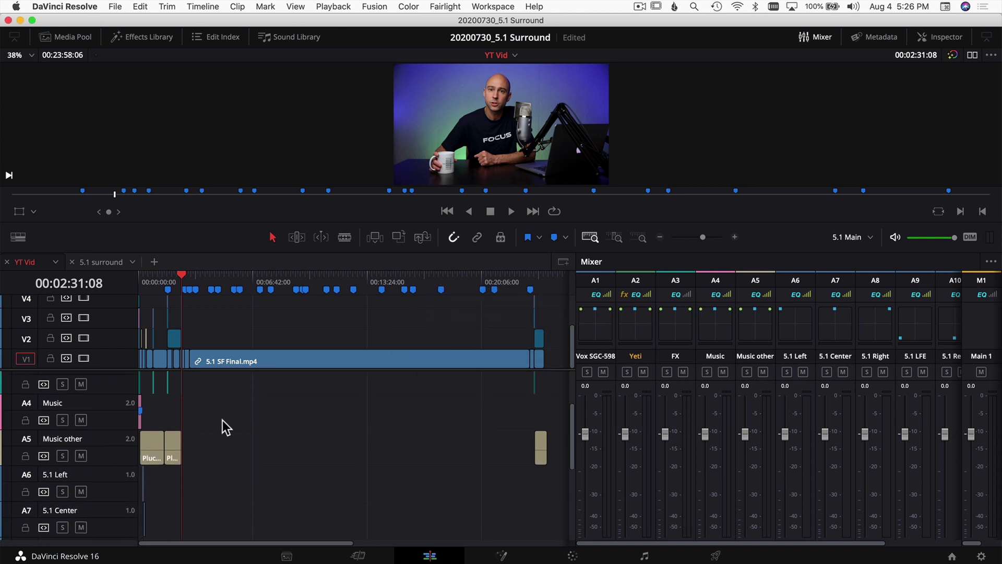
scroll(57, 409, up, 2)
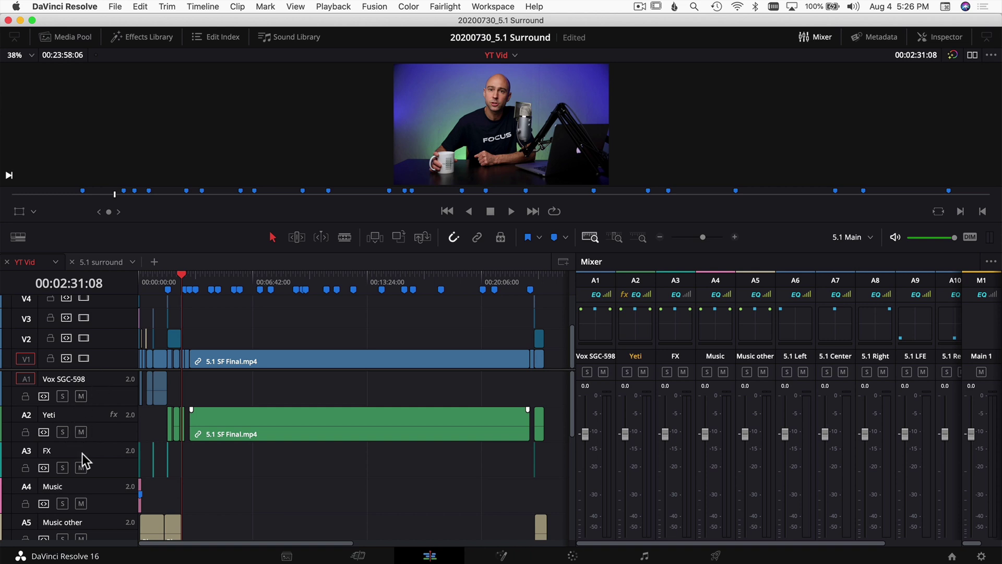
scroll(86, 483, down, 2)
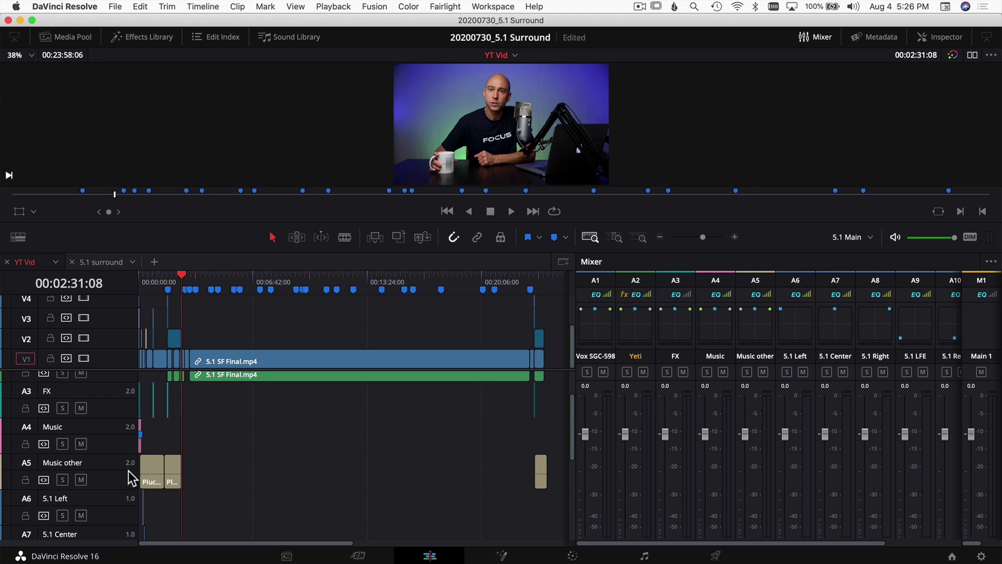
scroll(128, 470, down, 3)
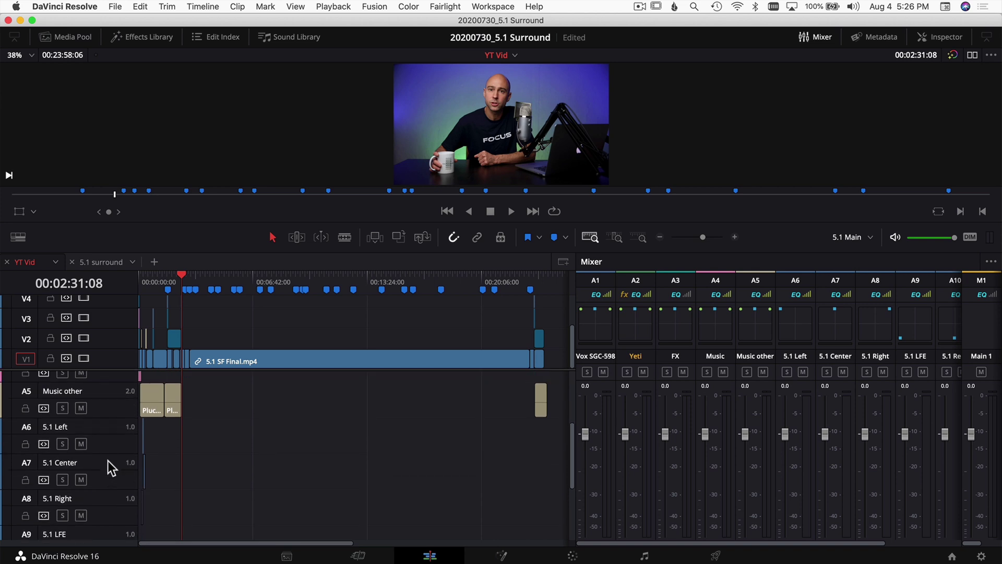
scroll(113, 431, down, 1)
scroll(120, 449, down, 2)
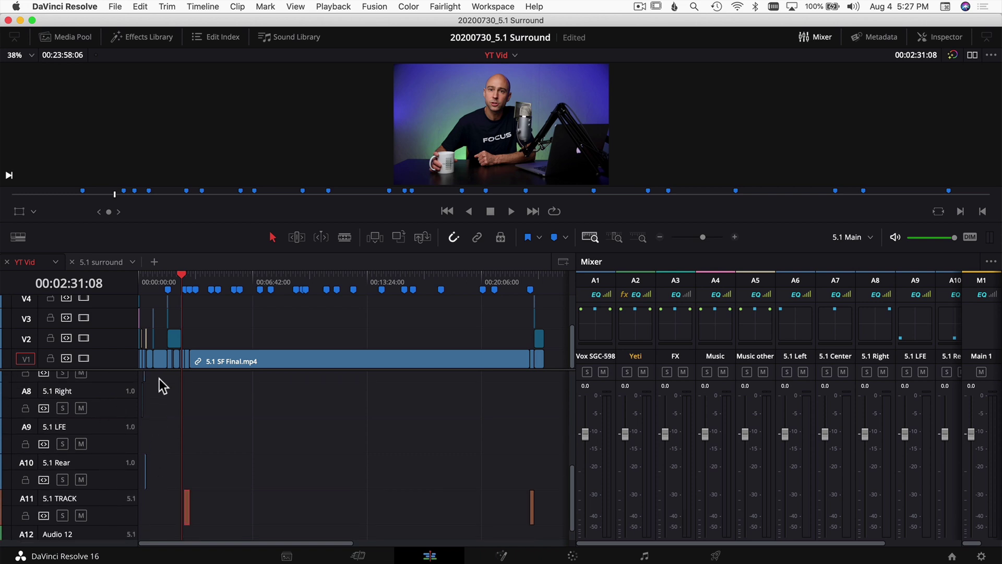
scroll(141, 459, down, 1)
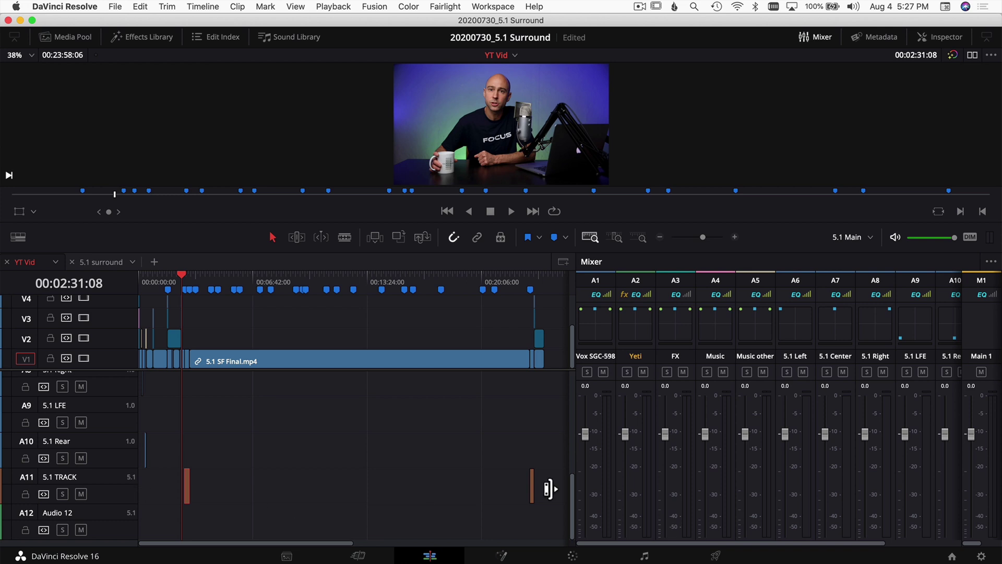
Step: Play the timeline from 00:02:45:04 and watch the 5.1 TRACK level meters in the mixer
drag(595, 543, 687, 539)
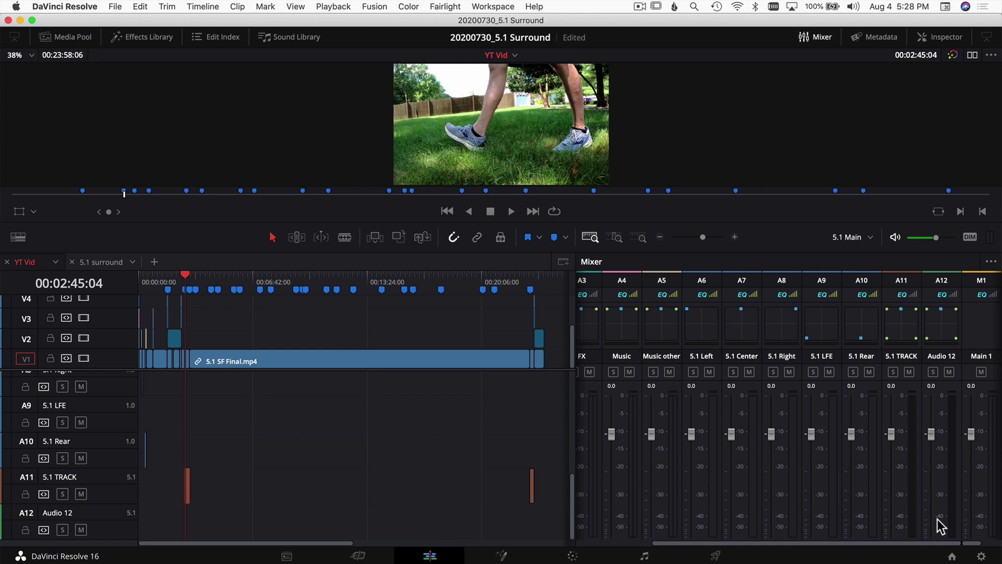
key(space)
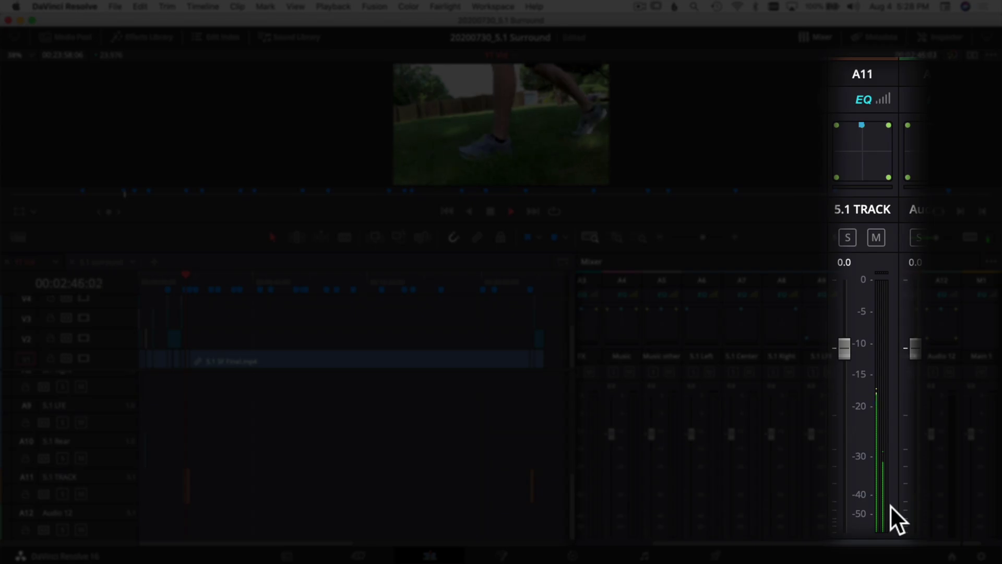
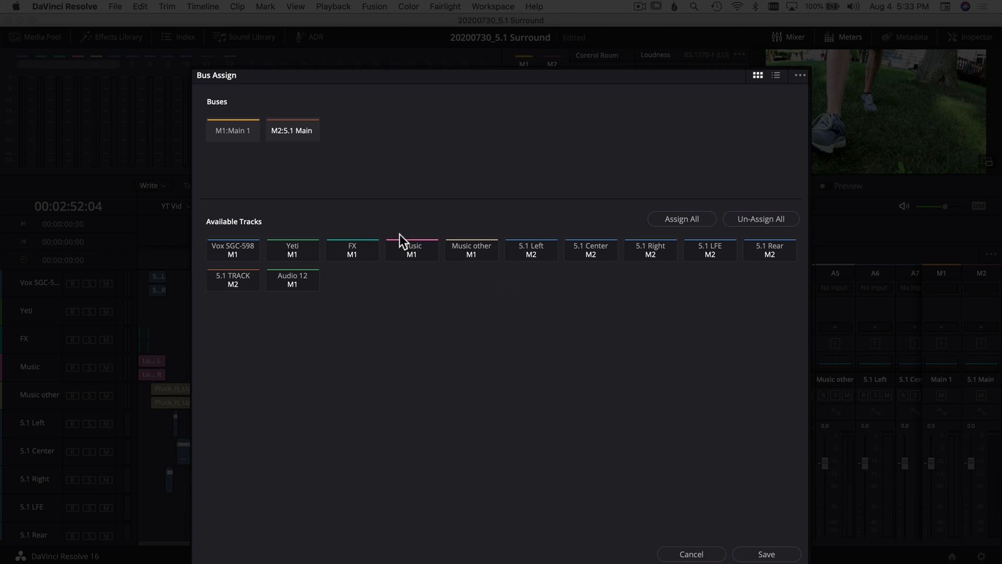
Step: Assign all available tracks to the M1:Main 1 bus and save the bus assignments
click(236, 133)
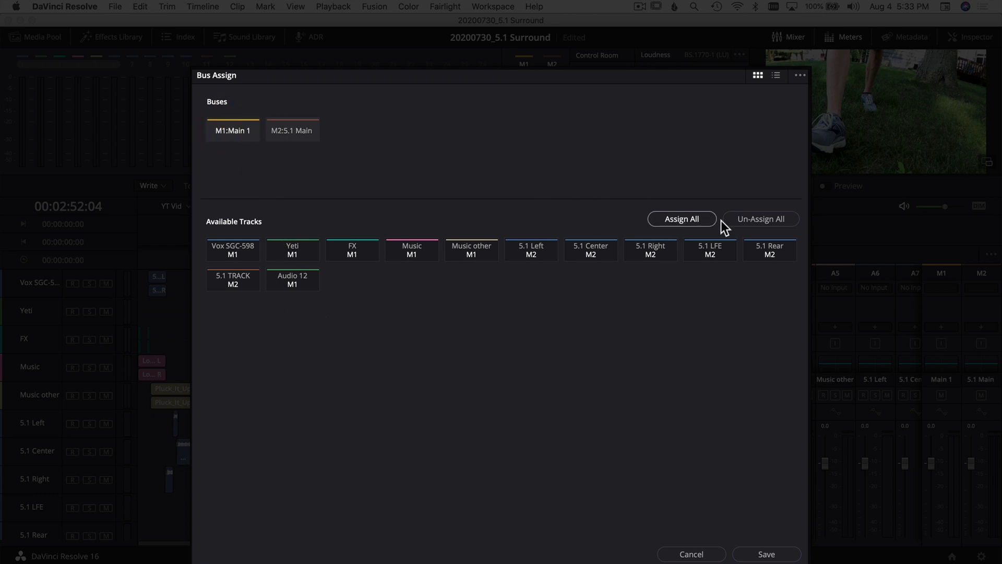
click(702, 221)
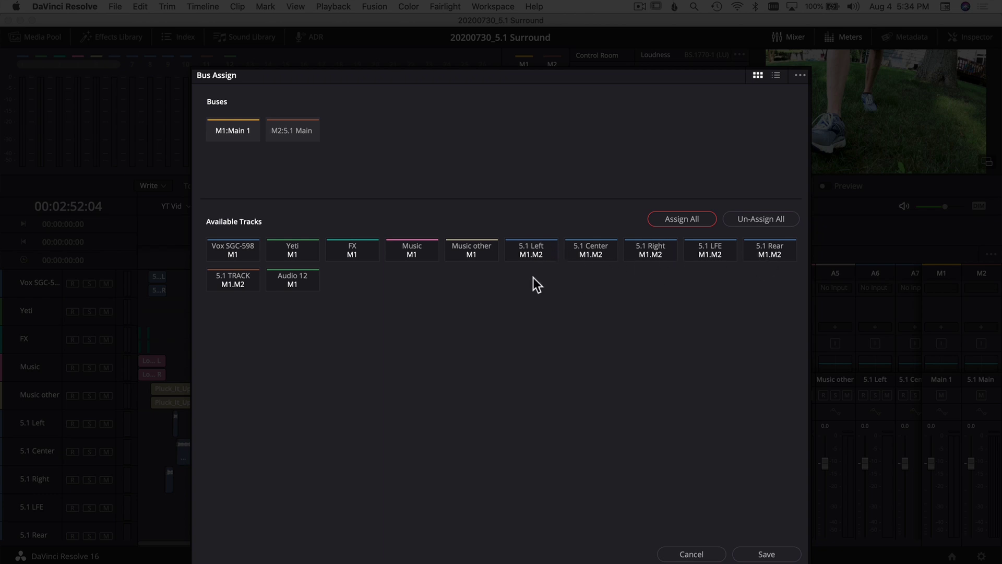
click(767, 554)
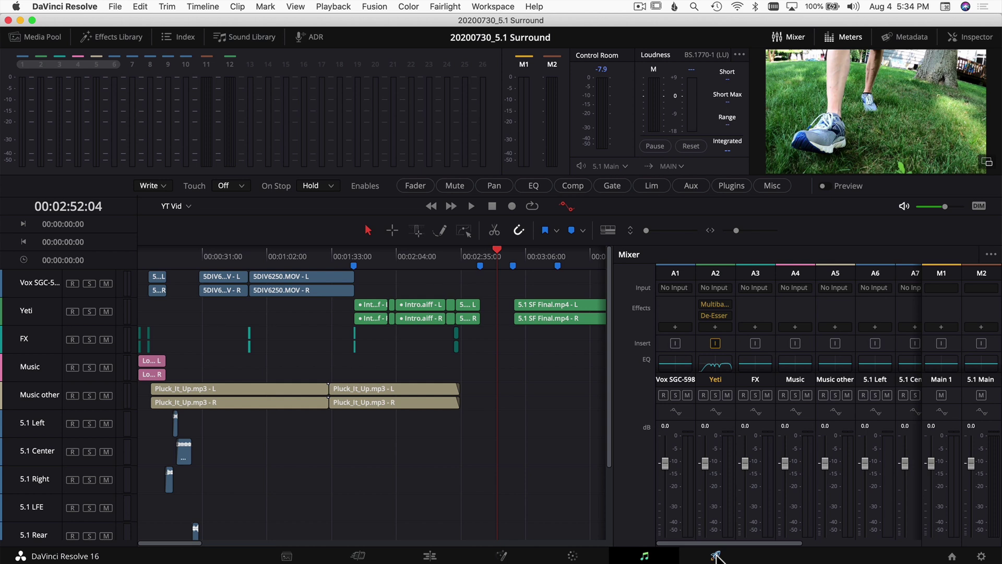
Step: Go to the Deliver page and remove the 5.1 Main output track from the audio render settings
click(716, 555)
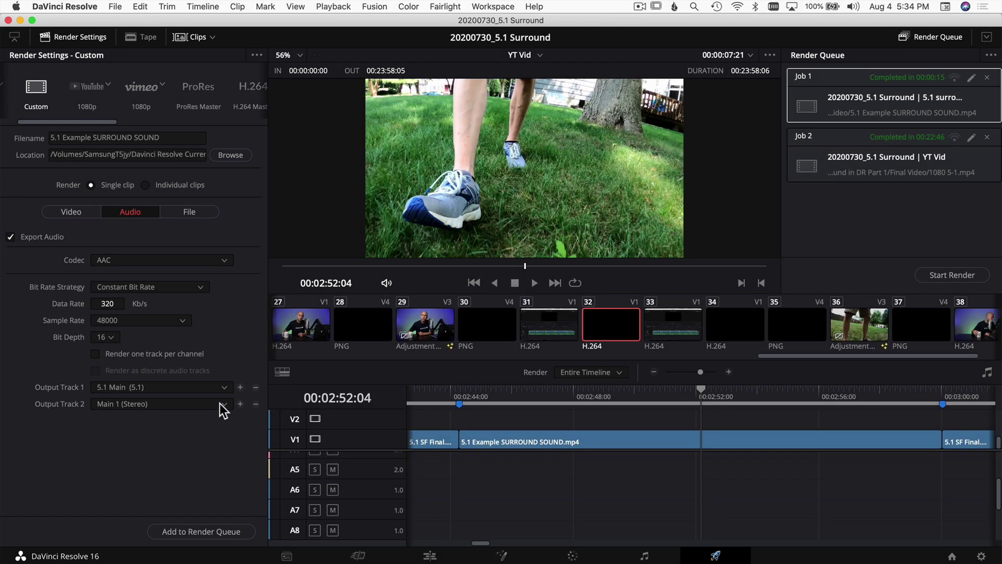
click(256, 387)
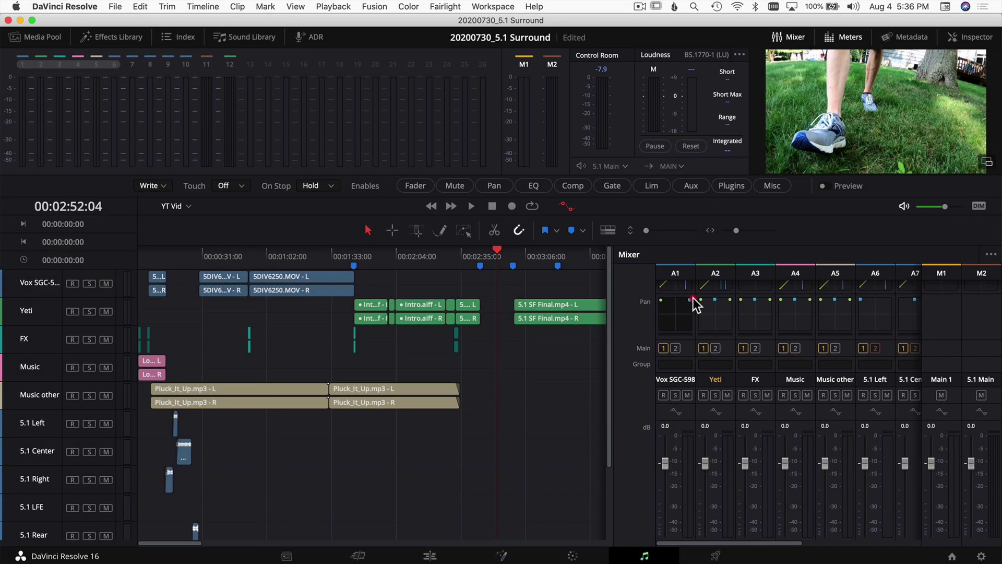
Step: Move the Vox SGC-598 track's front-right pan point toward the front centre in the Fairlight mixer
drag(693, 297, 678, 296)
Step: On the Edit page, set the clip pan of the second Music other clip on A5 to about 76.24
click(429, 556)
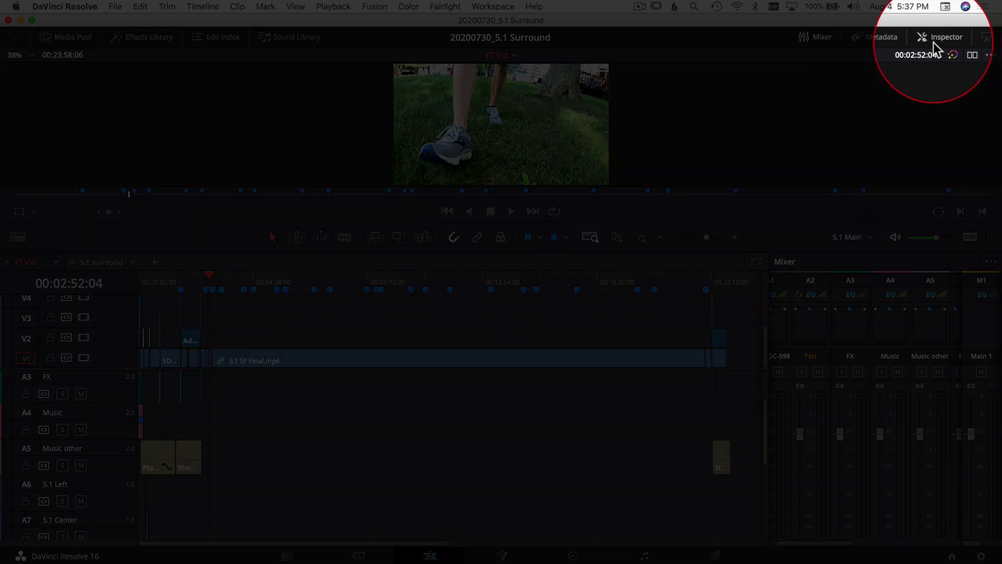
click(933, 41)
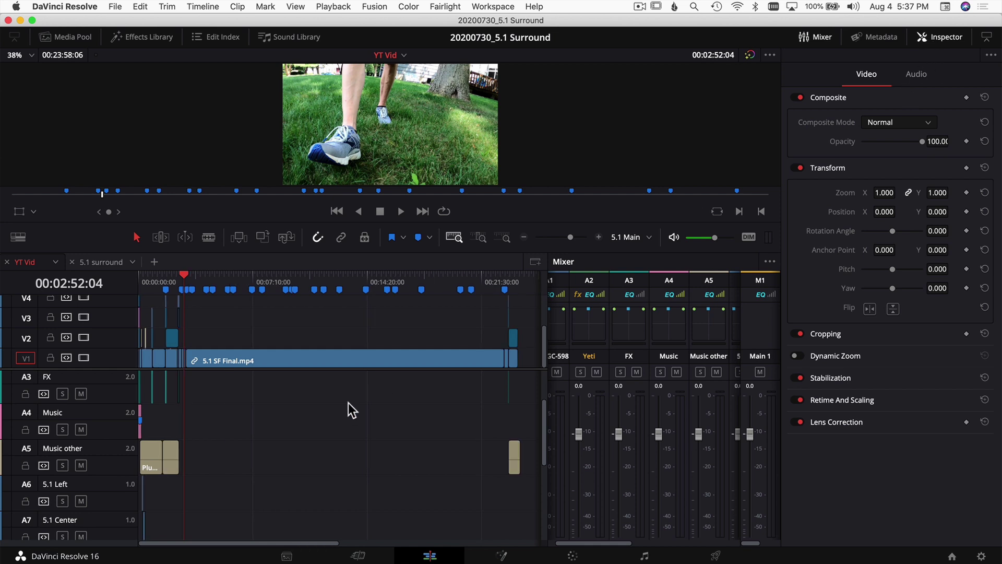
click(168, 452)
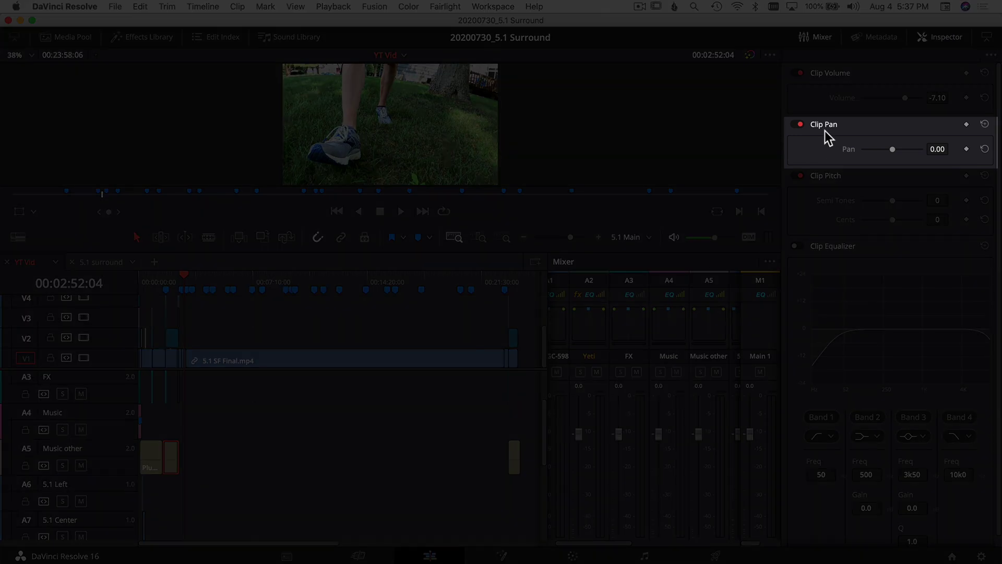
drag(893, 149, 835, 165)
drag(863, 148, 915, 147)
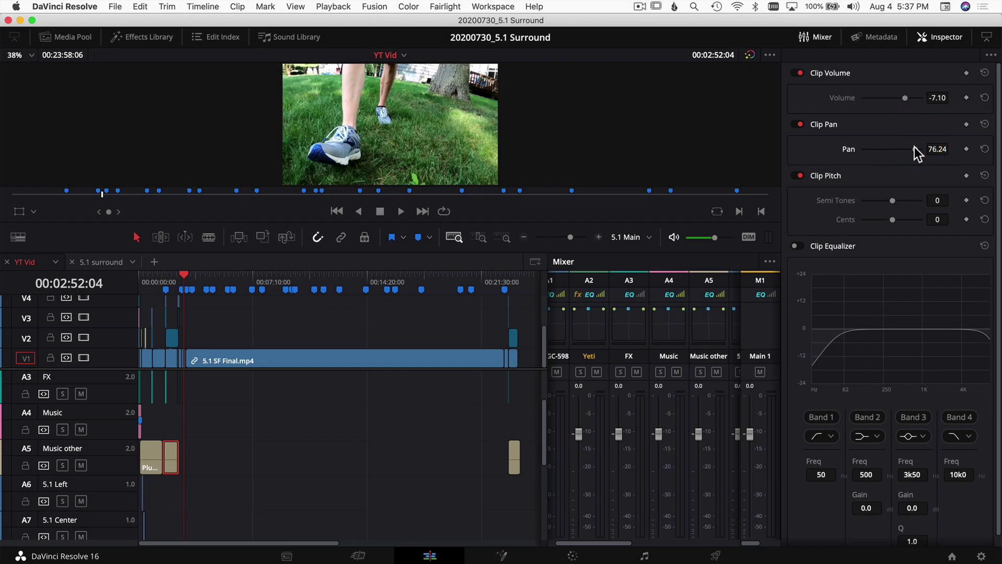